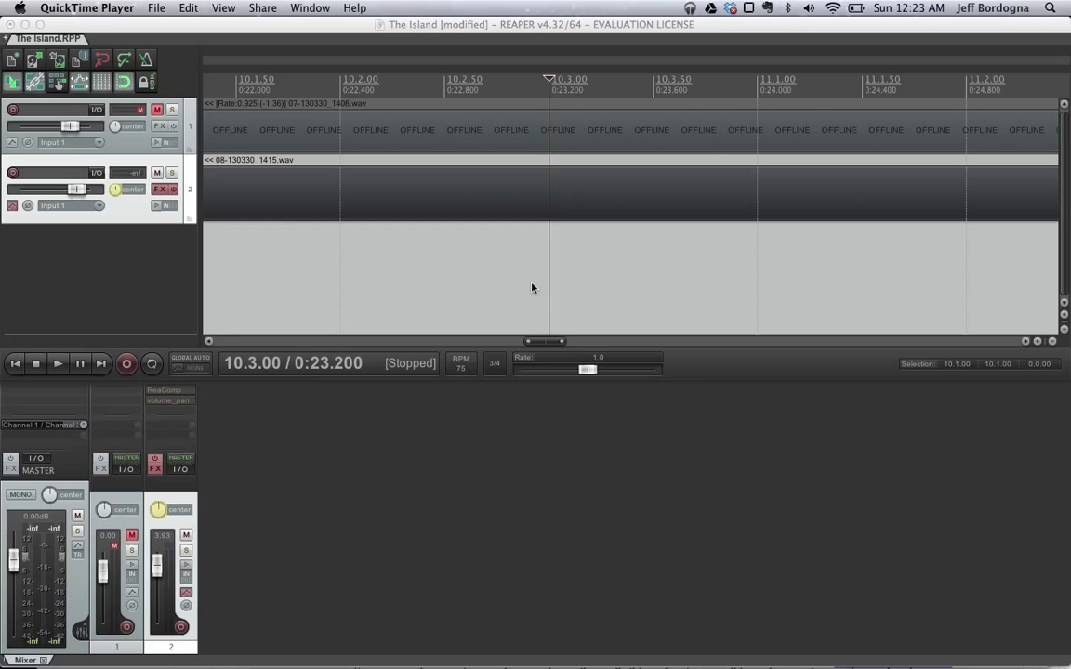
# Play back the vocal to hear it before compression
pyautogui.click(531, 284)
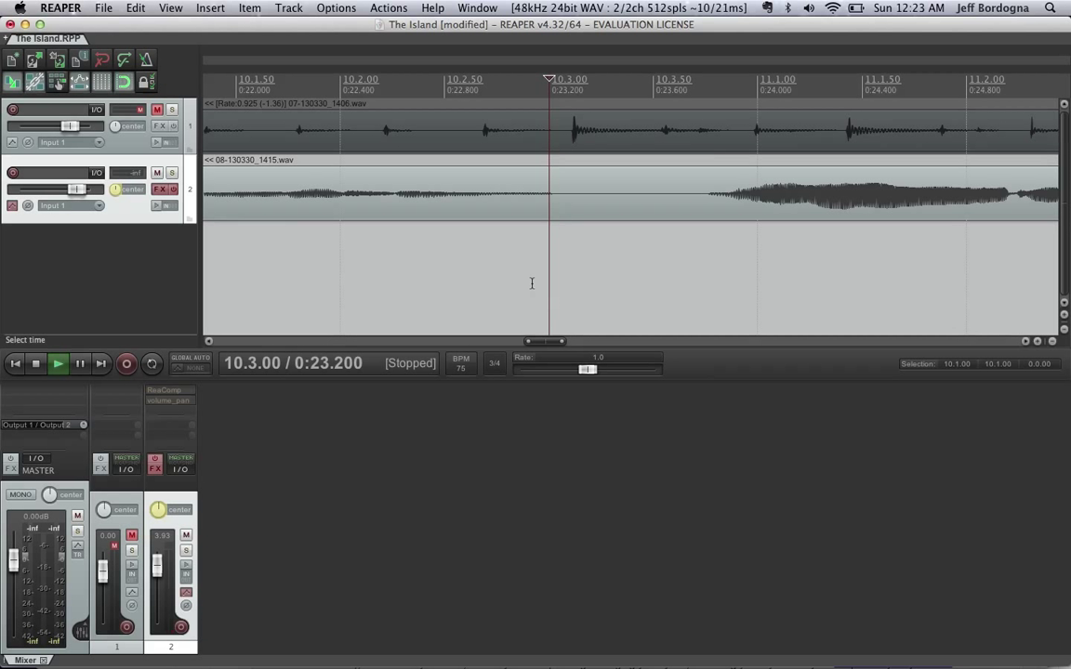
pyautogui.press('space')
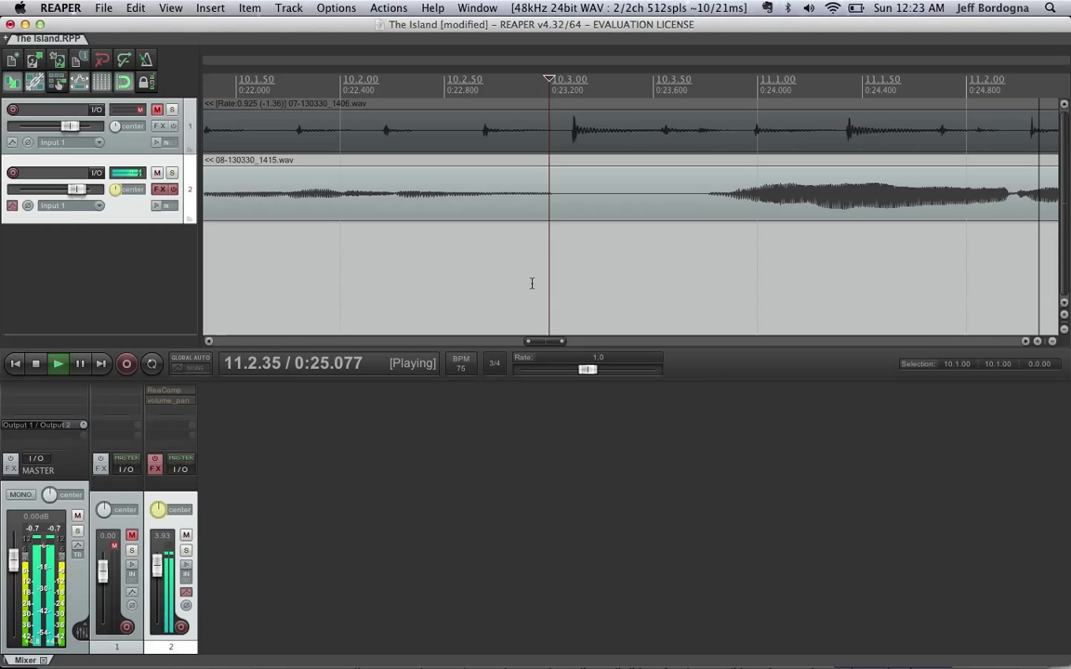
pyautogui.press('space')
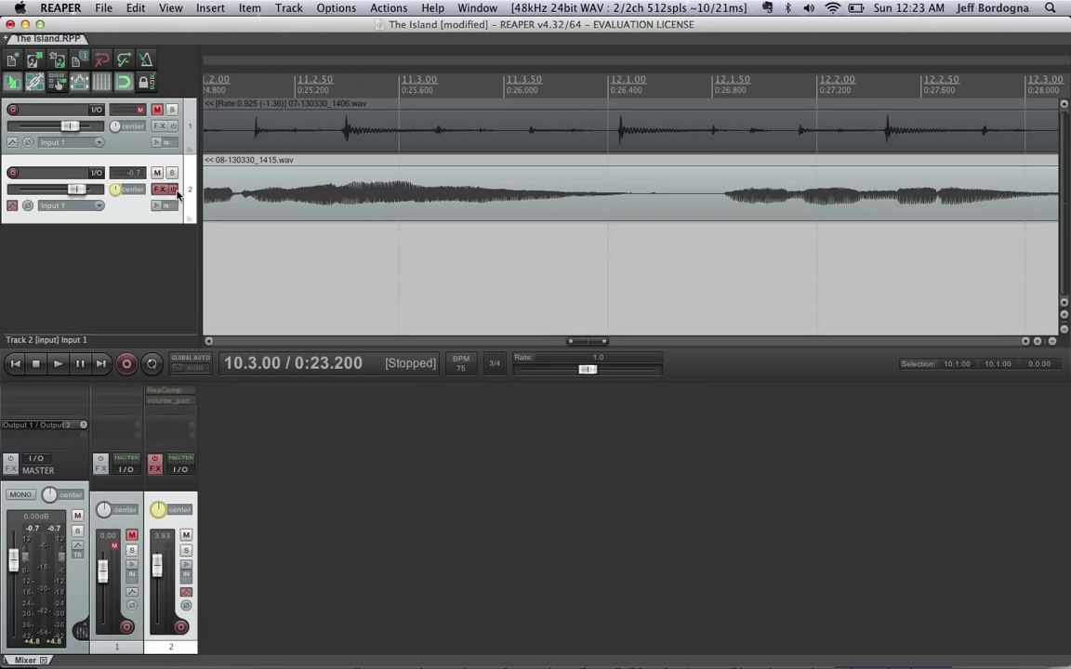
# Enable ReaComp on track 2 with a -24.5 dB threshold and 3.6:1 ratio
pyautogui.click(171, 190)
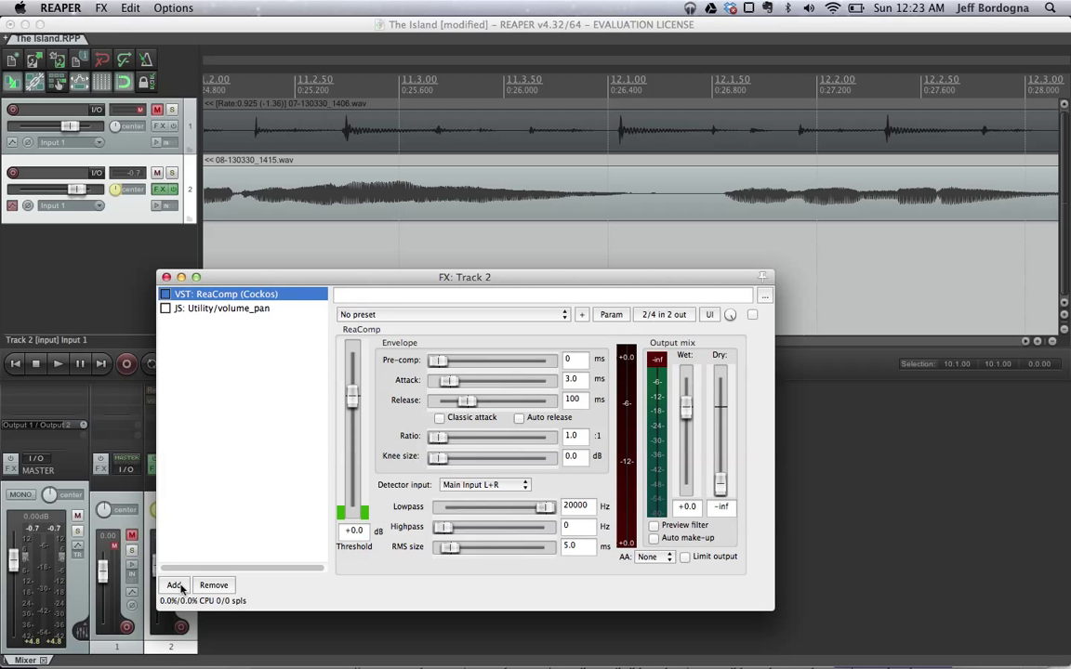
pyautogui.click(166, 295)
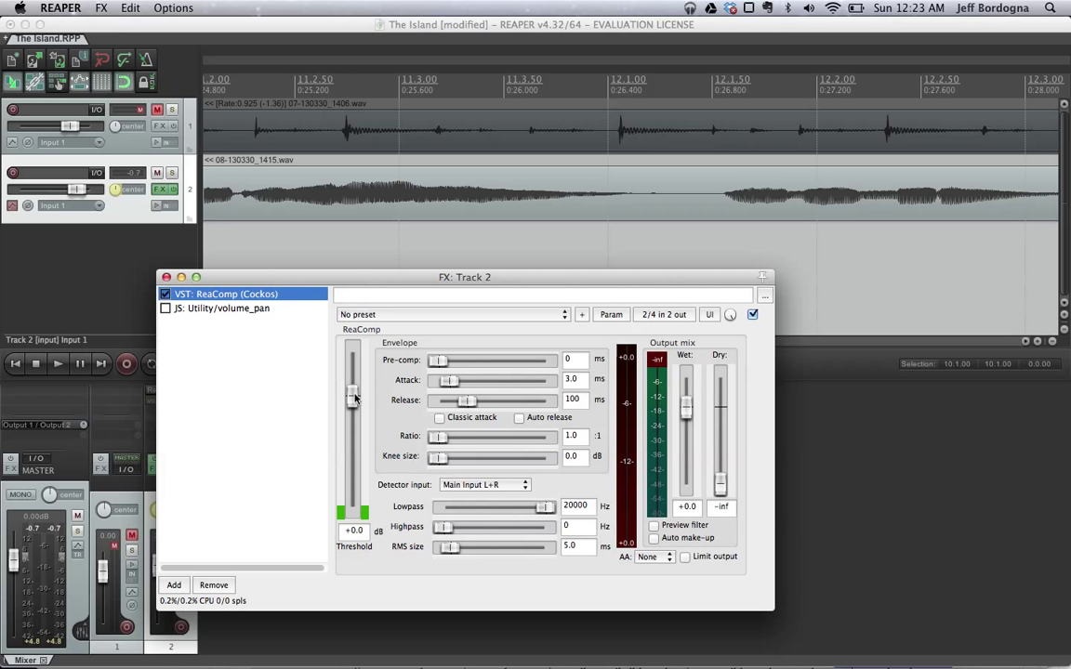
pyautogui.moveTo(354, 397); pyautogui.dragTo(353, 458)
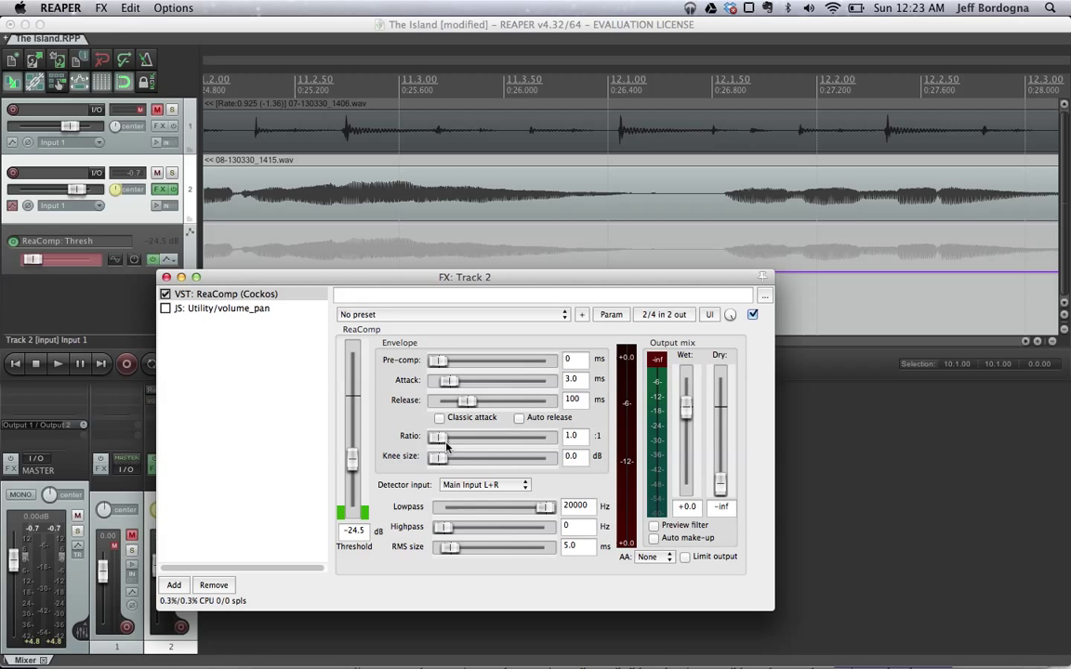
pyautogui.moveTo(444, 446); pyautogui.dragTo(464, 446)
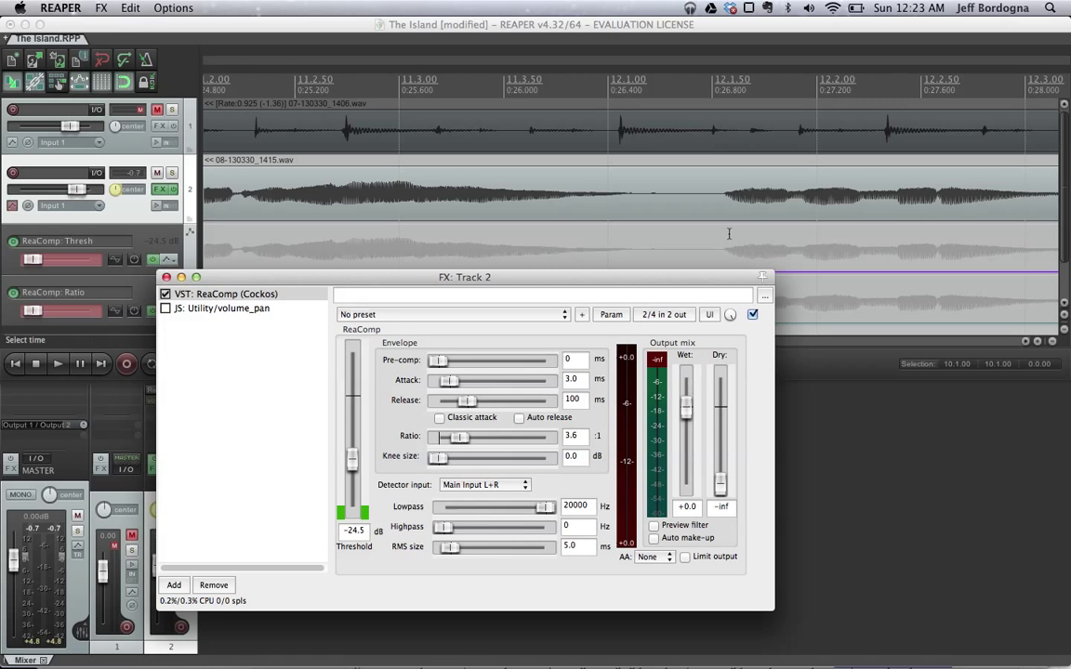
# Play back the compressed vocal to listen to the result
pyautogui.moveTo(655, 281); pyautogui.dragTo(630, 308)
pyautogui.press('space')
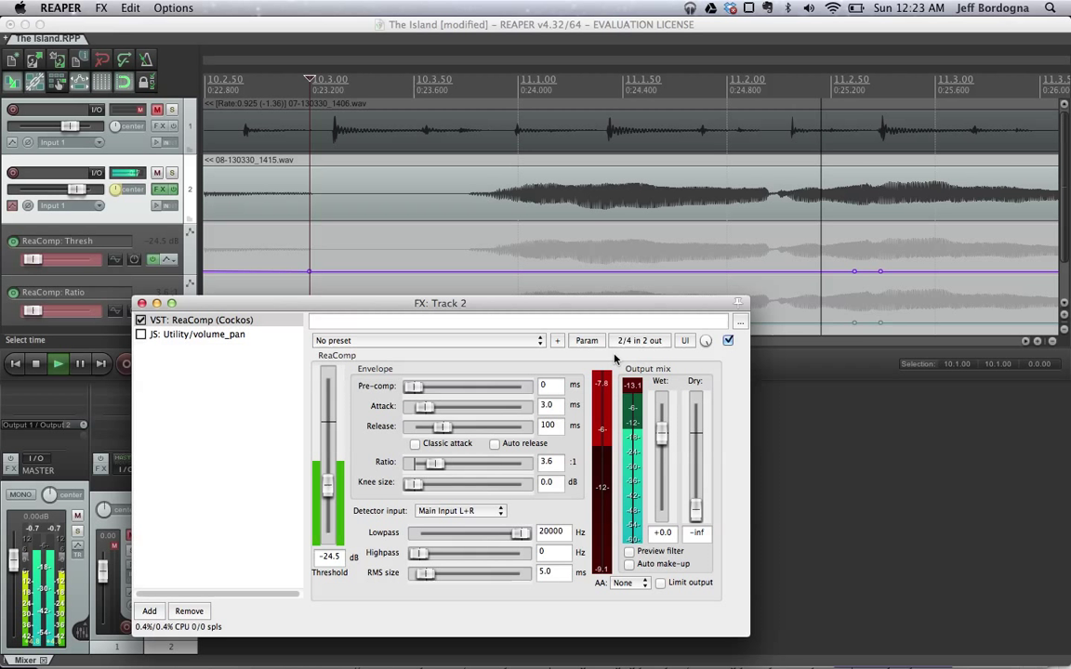
pyautogui.press('space')
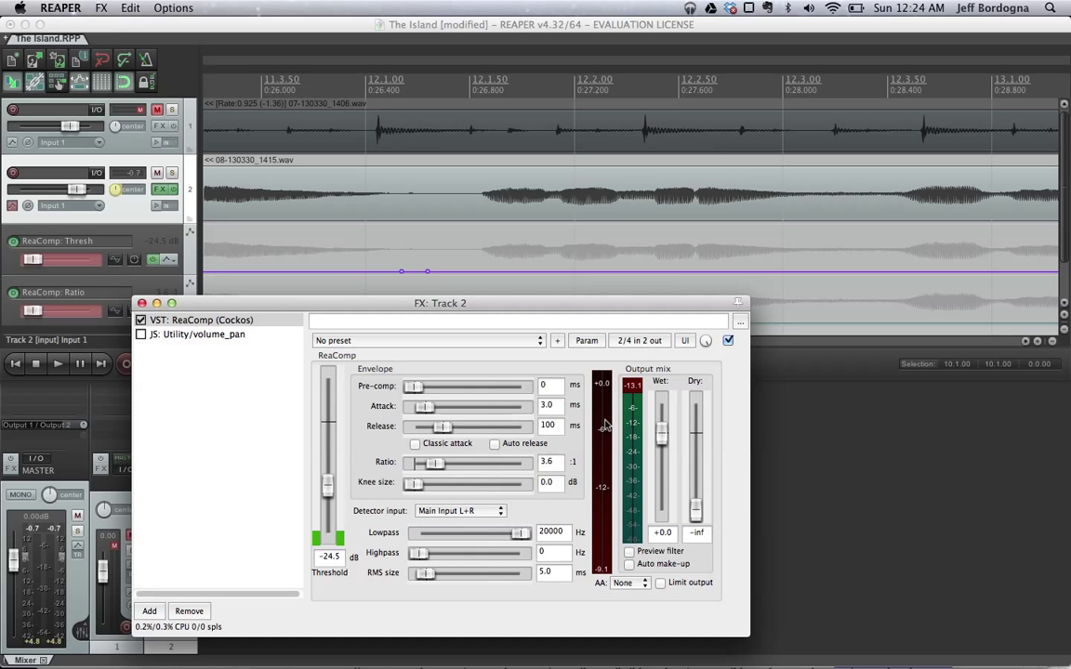
# Bypass and re-enable ReaComp to compare the dry and compressed vocal
pyautogui.click(141, 320)
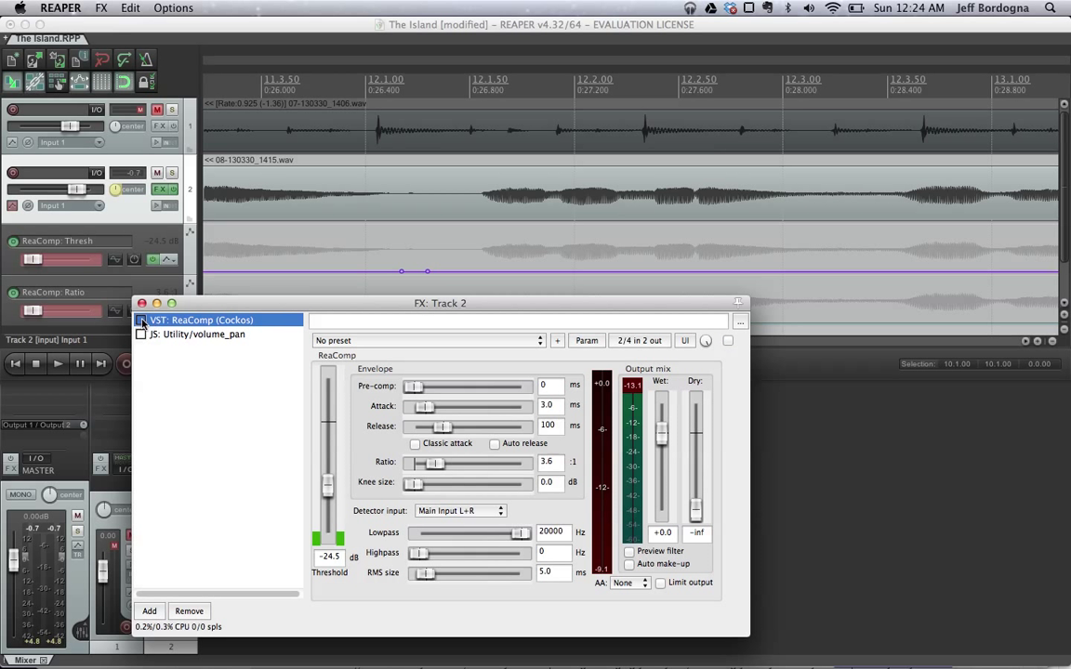
pyautogui.click(141, 321)
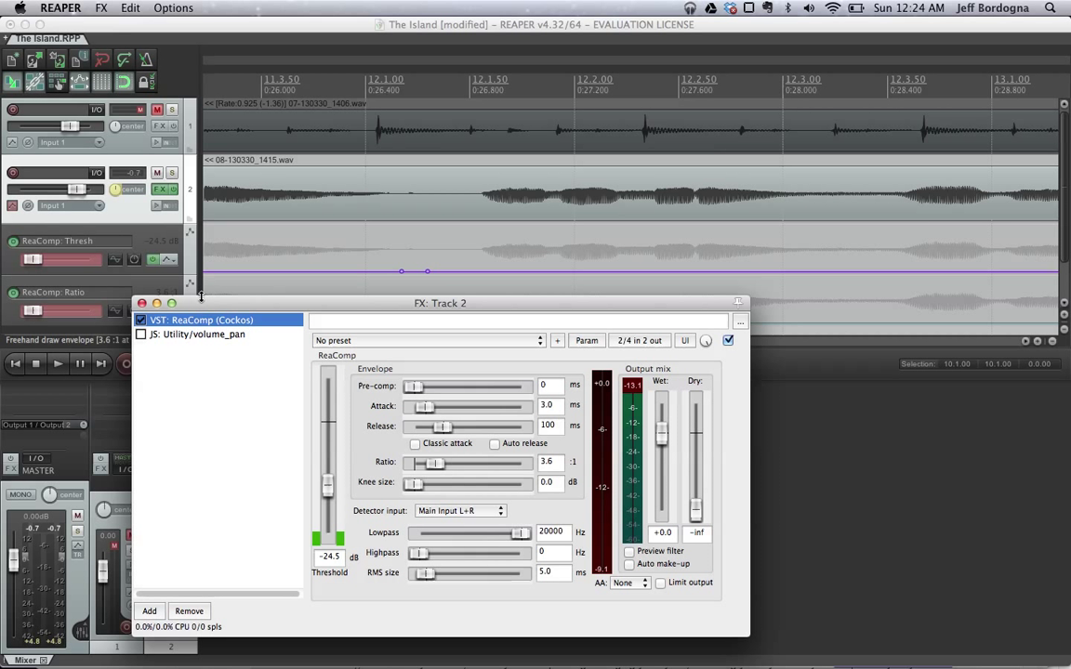
pyautogui.click(142, 303)
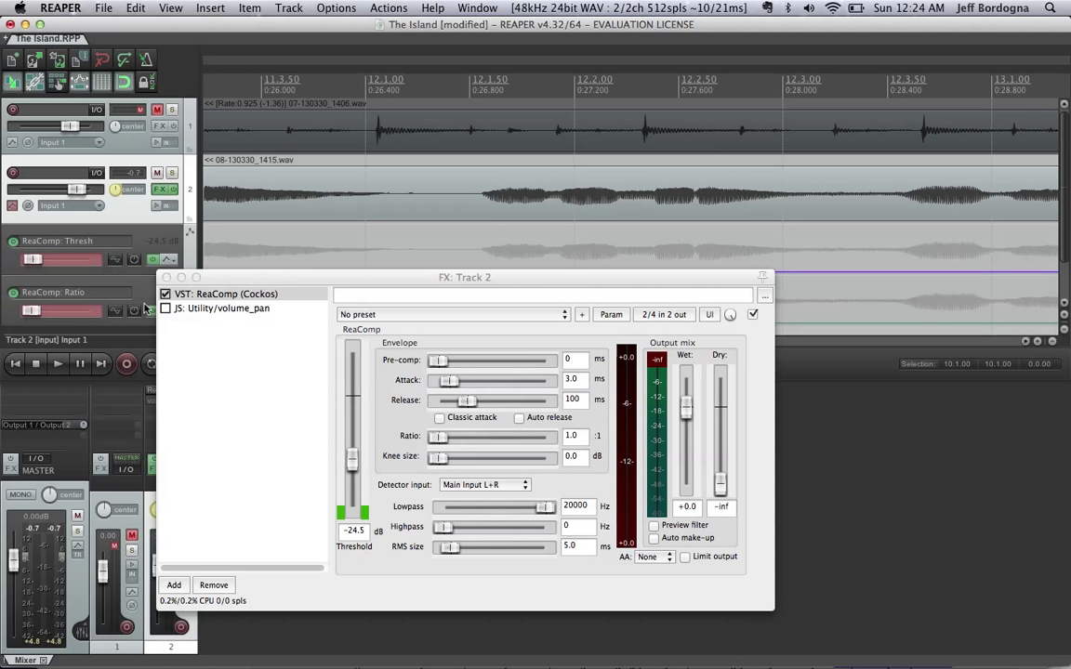
# Undo the compressor changes and bypass track 2's entire FX chain
pyautogui.press('super+z')
pyautogui.press('super+z')
pyautogui.press('super+z')
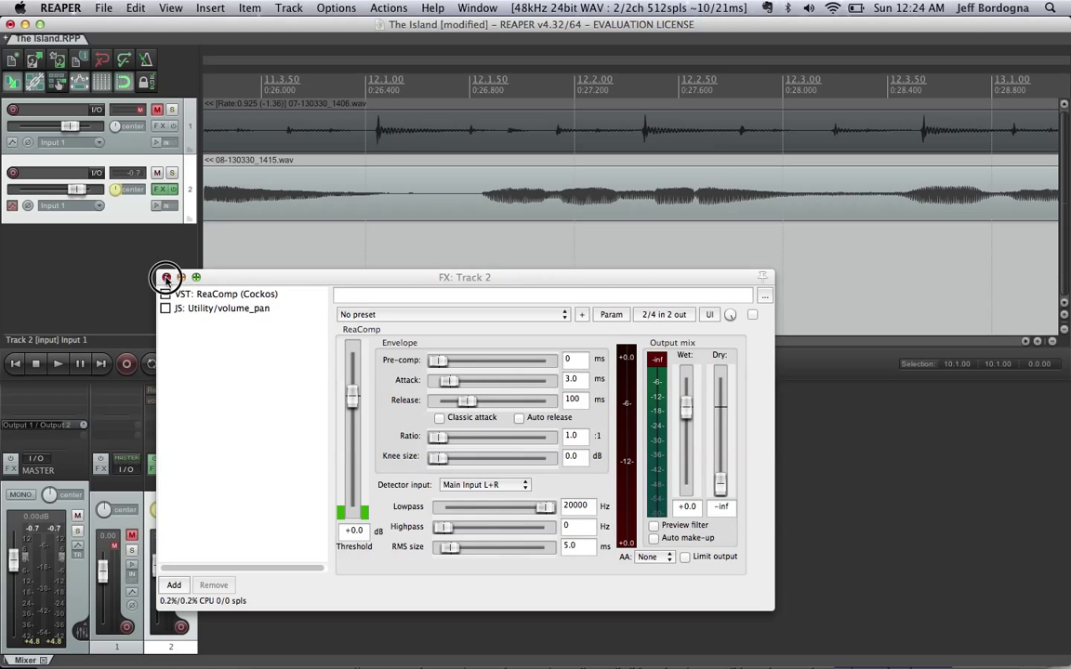
pyautogui.click(163, 277)
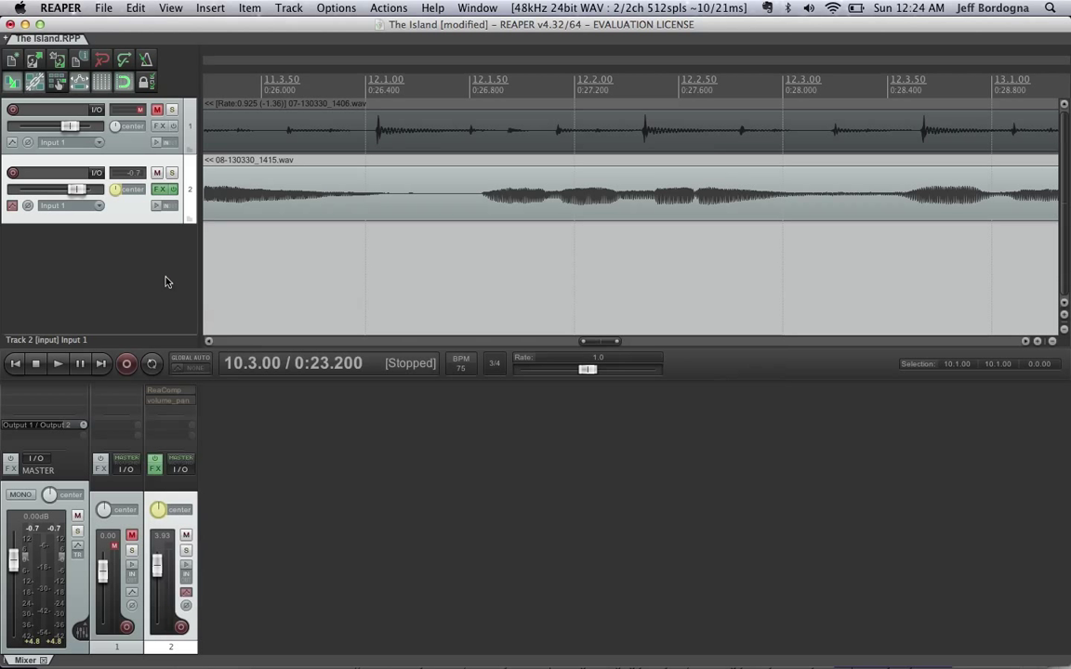
pyautogui.click(173, 189)
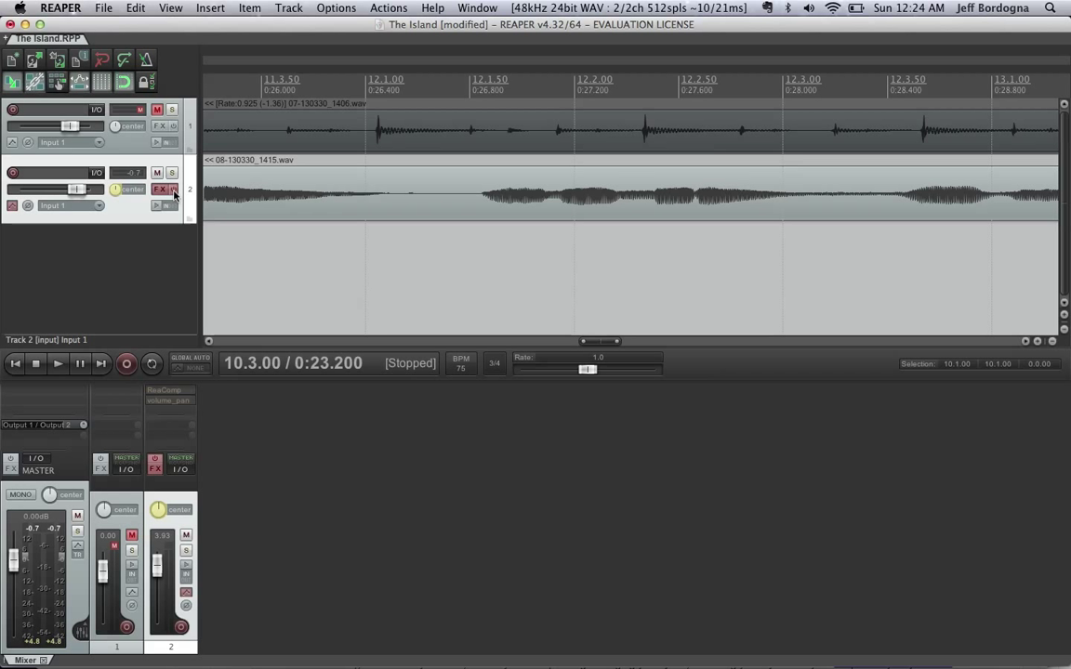
# Add a visible Volume envelope lane to track 2
pyautogui.click(12, 204)
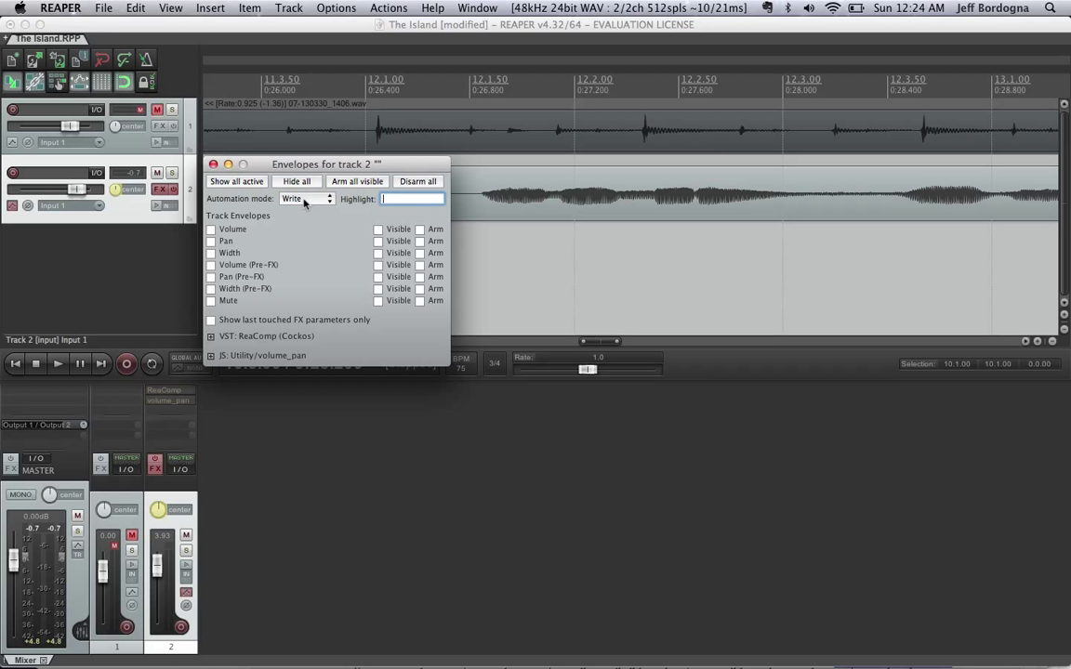
pyautogui.click(211, 229)
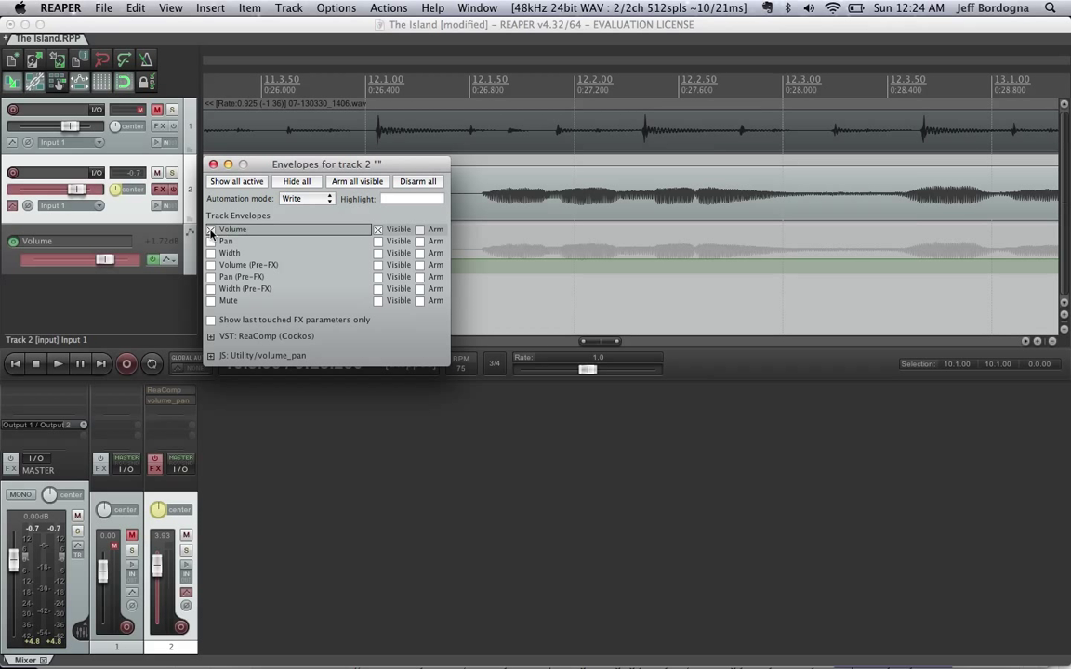
pyautogui.moveTo(272, 163); pyautogui.dragTo(295, 375)
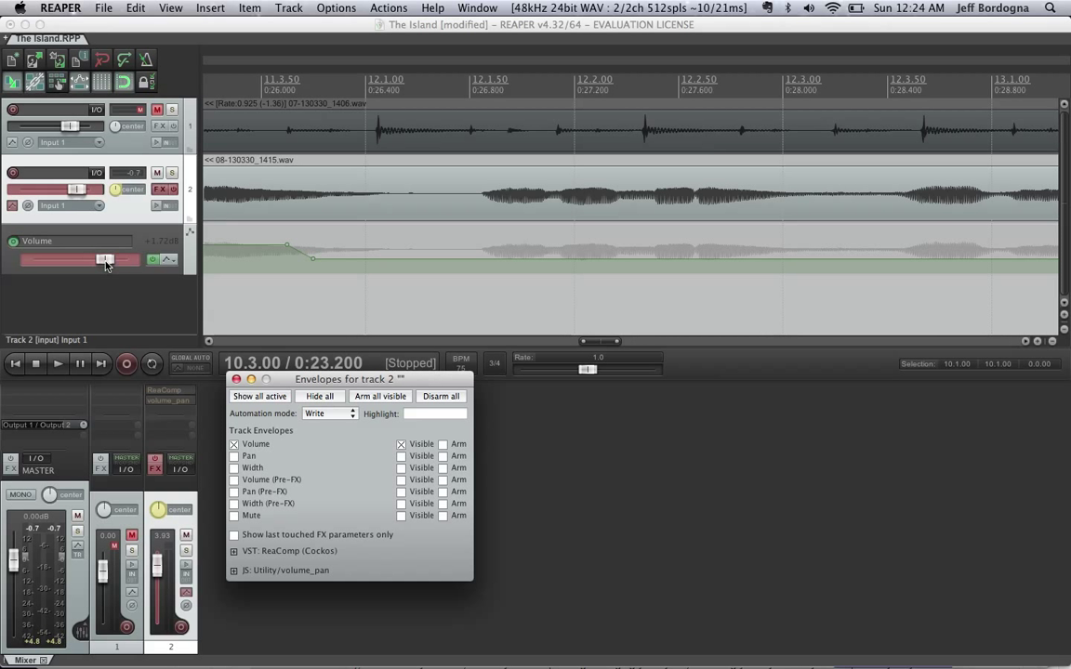
# Ride the vocal volume and lift the envelope to about +3.8 dB from 13.1.41 to 13.2.00
pyautogui.press('space')
pyautogui.moveTo(102, 264); pyautogui.dragTo(81, 259)
pyautogui.press('space')
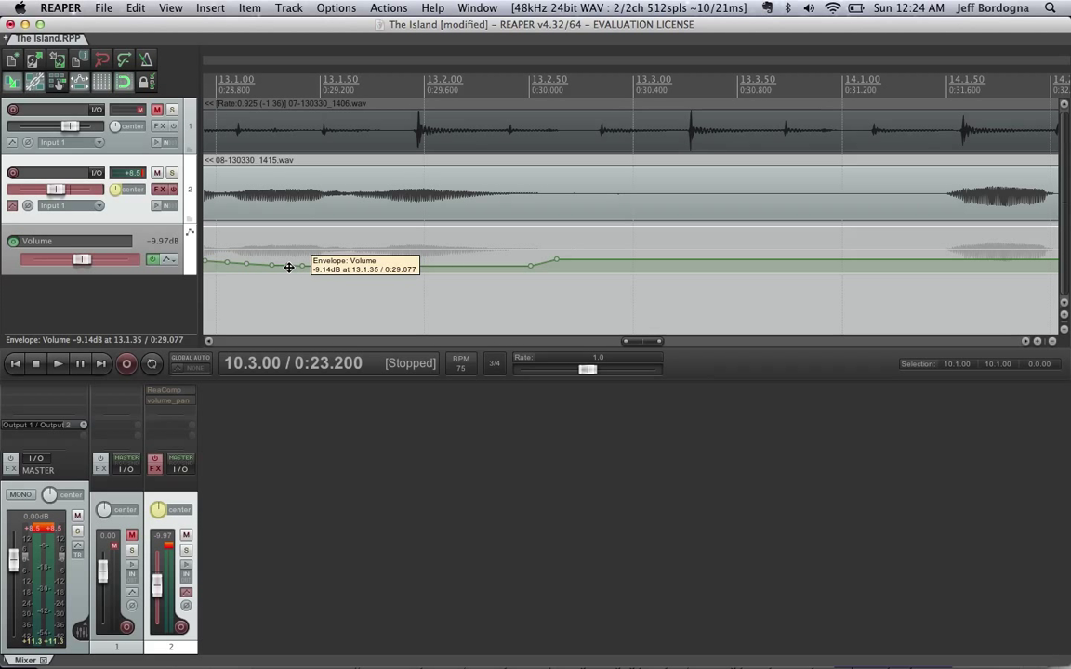
pyautogui.moveTo(288, 270); pyautogui.dragTo(332, 240)
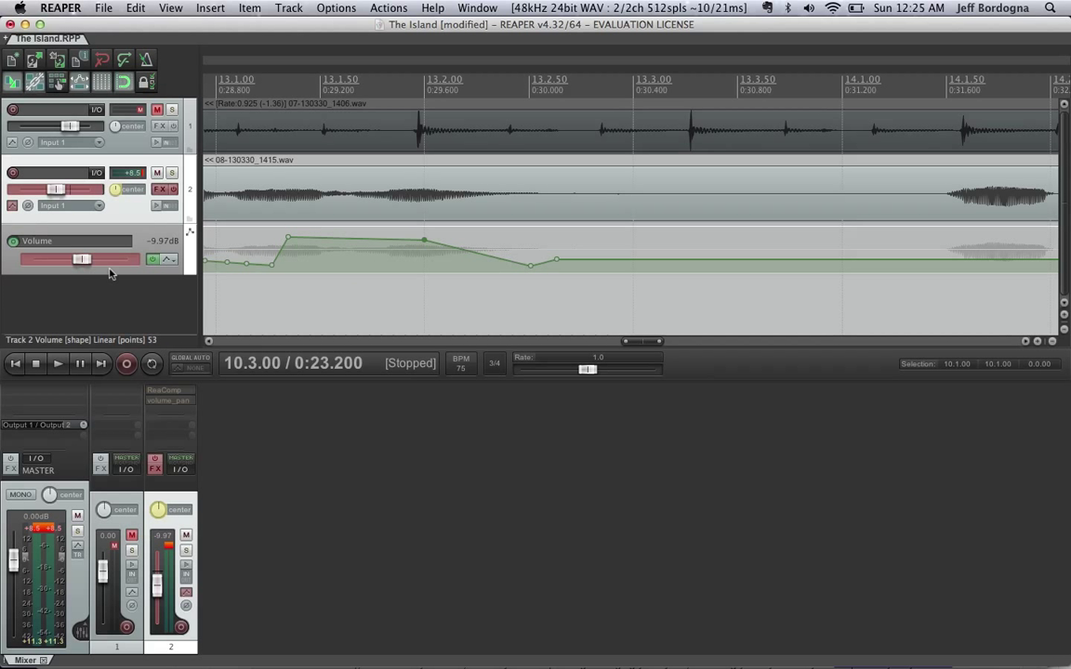
# Uncheck Volume in track 2's envelope list so the fader ride is bypassed
pyautogui.click(12, 205)
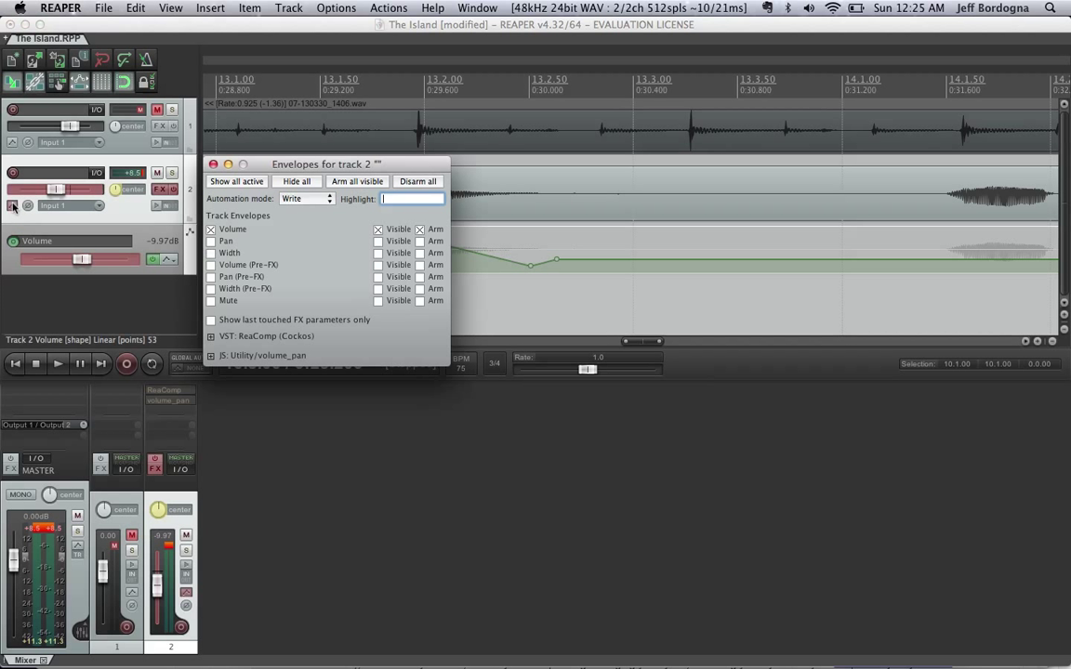
pyautogui.click(211, 228)
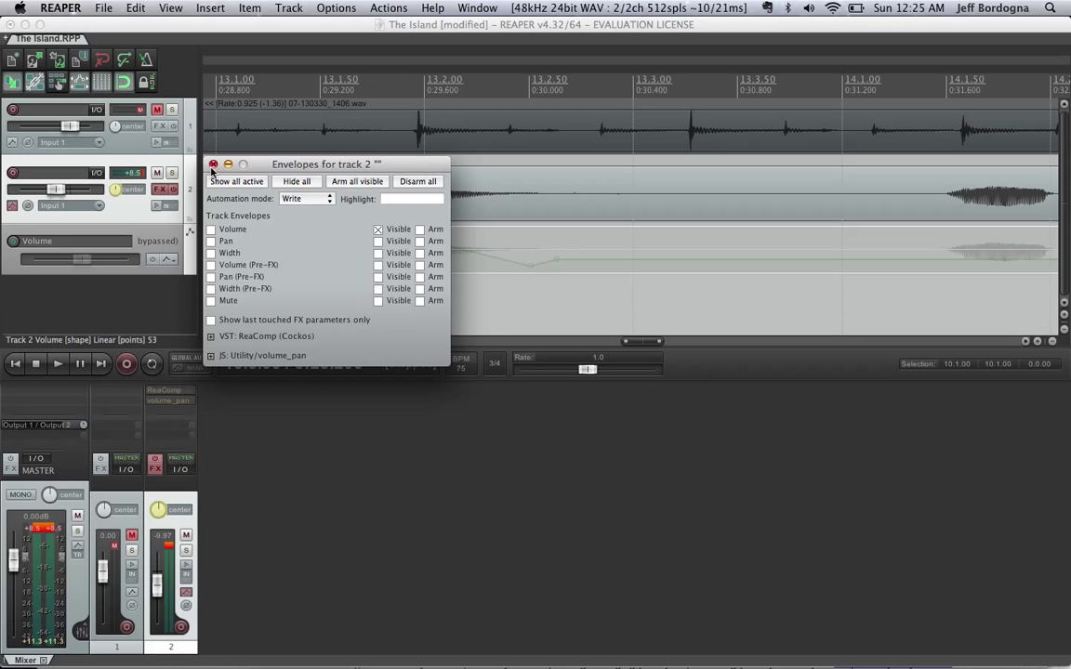
pyautogui.click(213, 165)
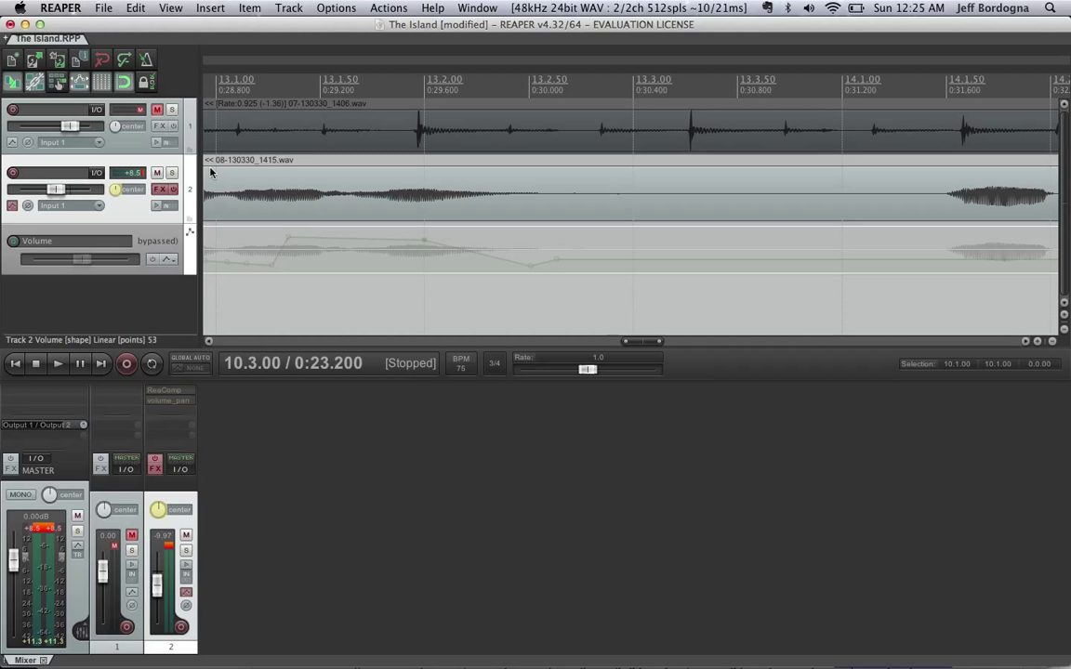
# Enable the JS volume_pan effect in track 2's FX chain
pyautogui.click(169, 191)
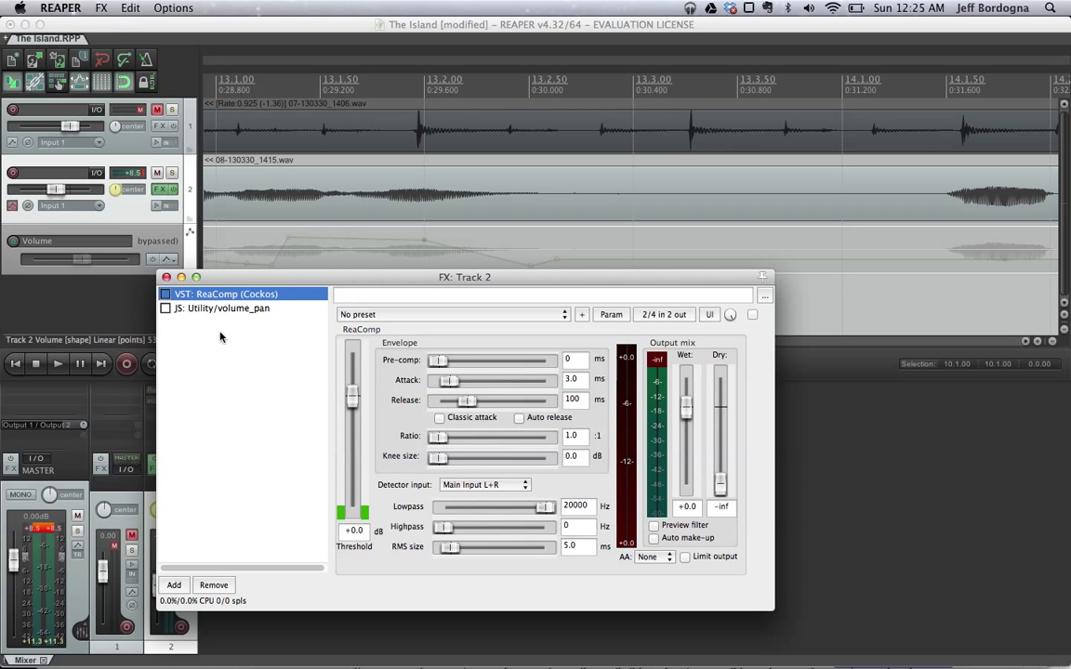
pyautogui.click(166, 309)
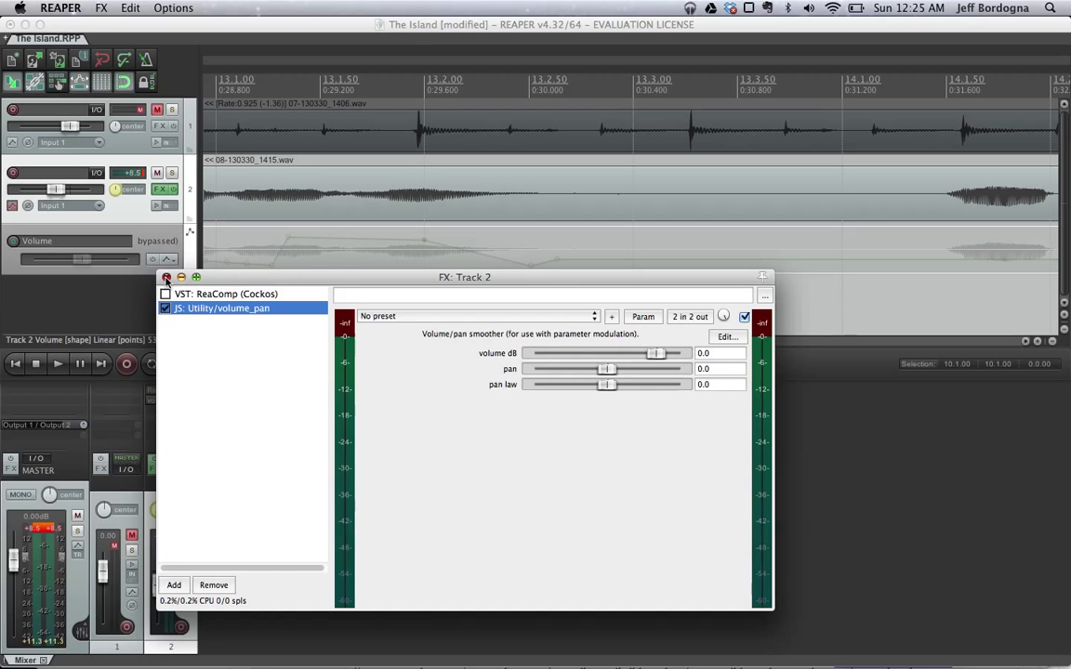
pyautogui.click(165, 277)
# Add a visible envelope lane for volume_pan's volume dB parameter
pyautogui.click(11, 205)
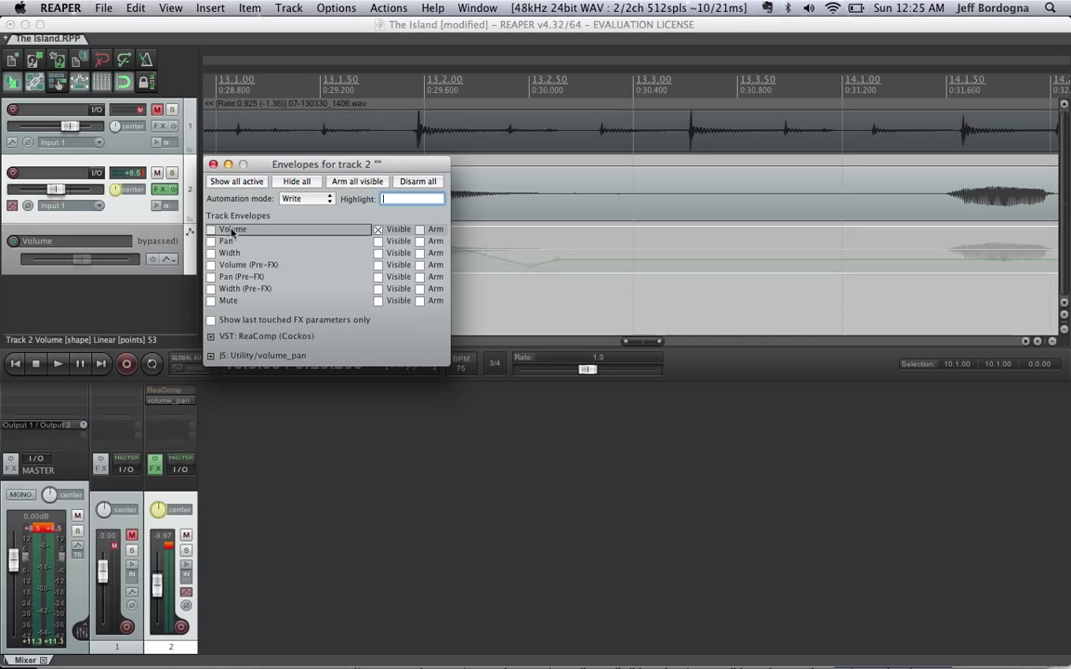
pyautogui.click(210, 355)
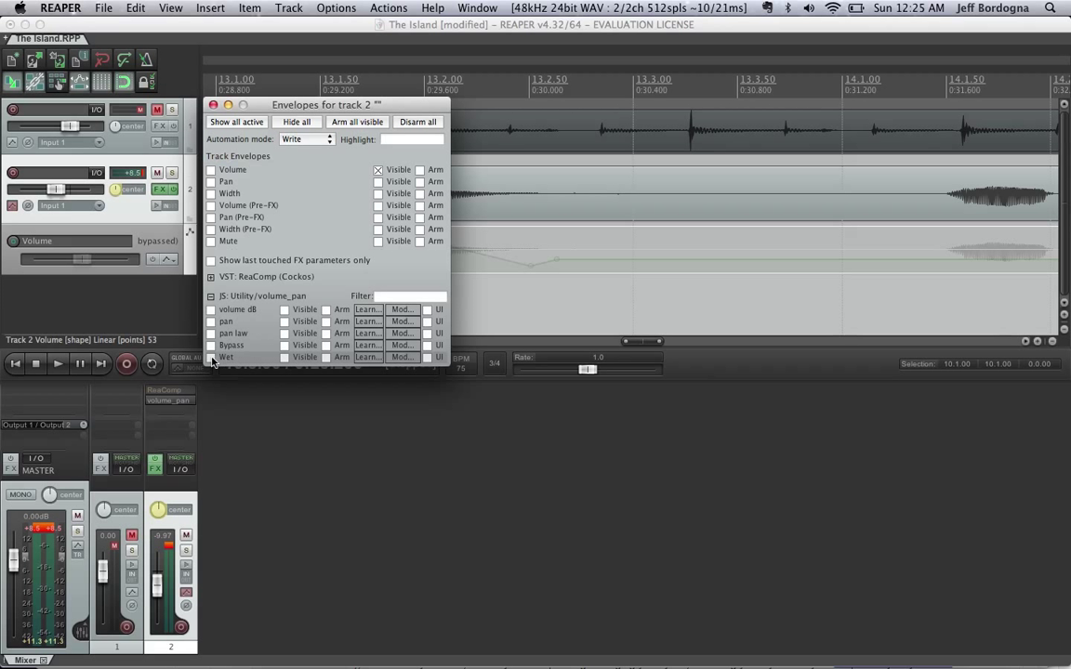
pyautogui.click(211, 311)
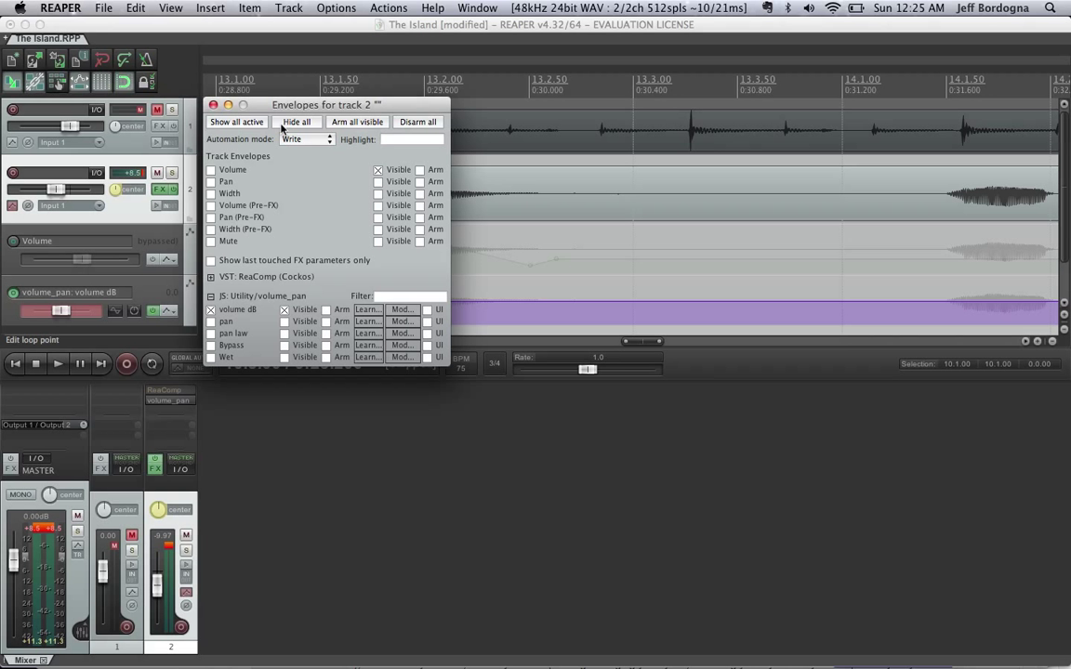
pyautogui.moveTo(265, 105); pyautogui.dragTo(404, 214)
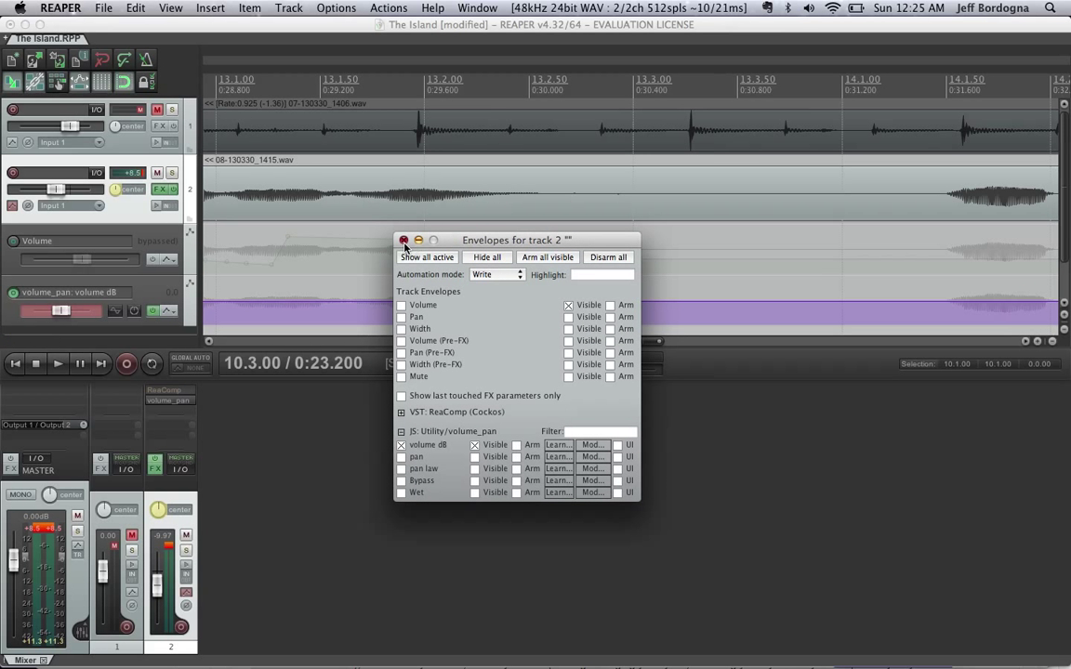
pyautogui.click(350, 214)
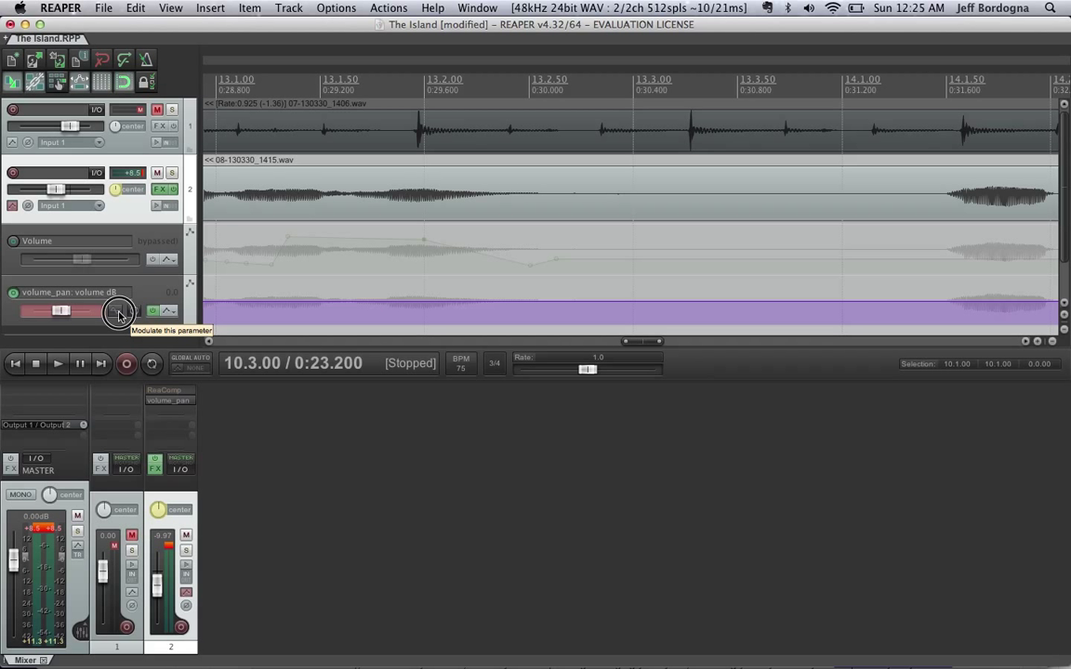
# Modulate volume_pan's volume dB from the audio control signal on channels 1+2
pyautogui.click(118, 316)
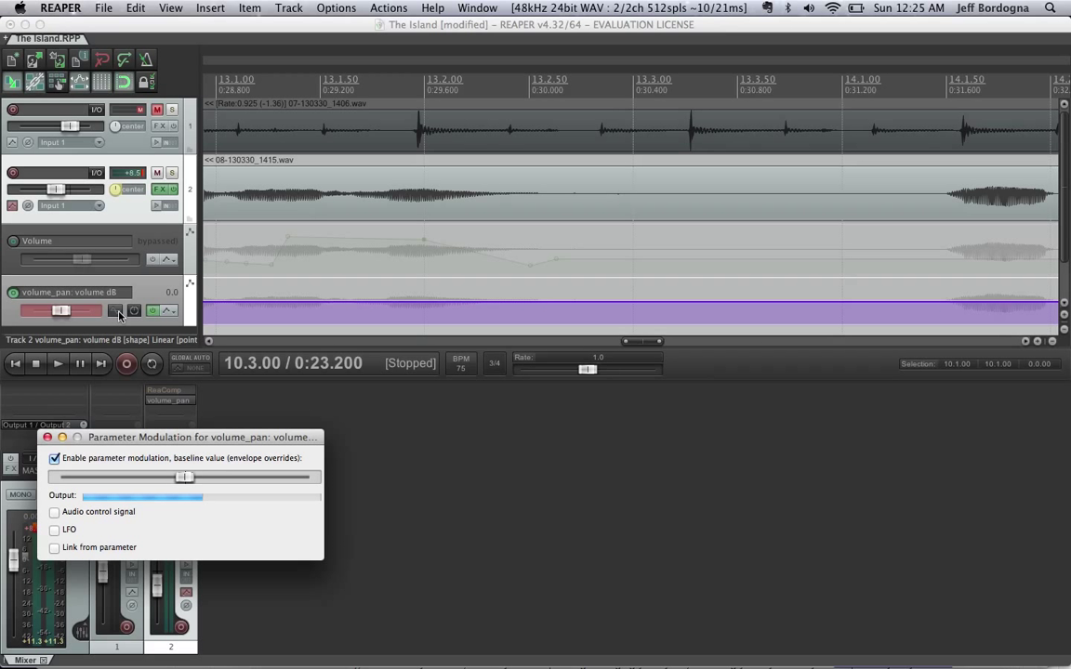
pyautogui.click(54, 511)
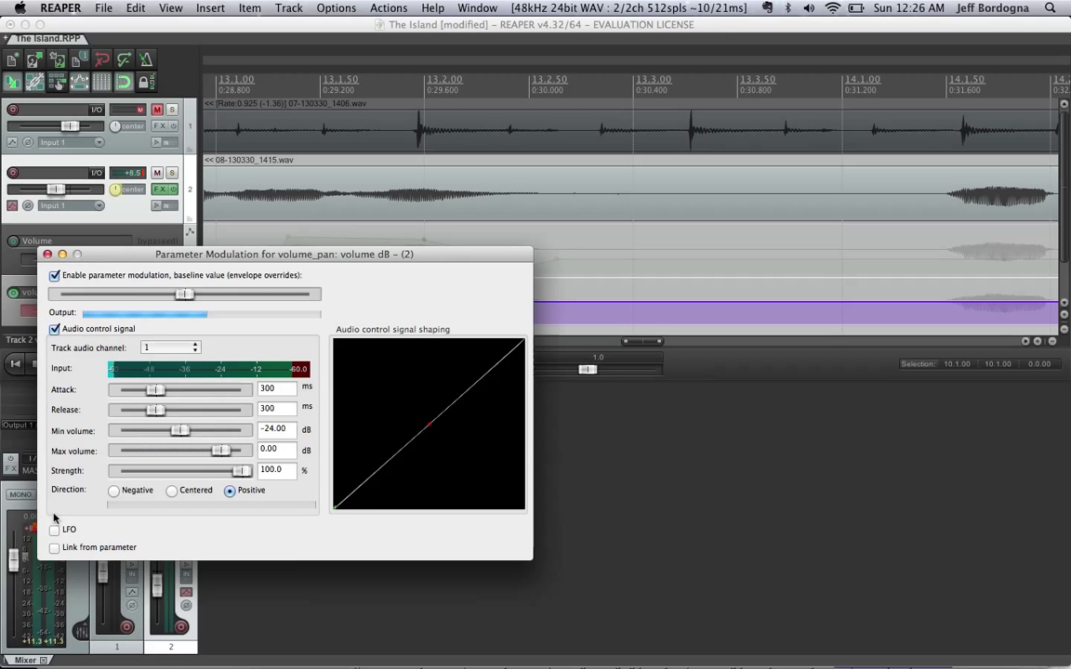
pyautogui.click(165, 344)
pyautogui.click(161, 370)
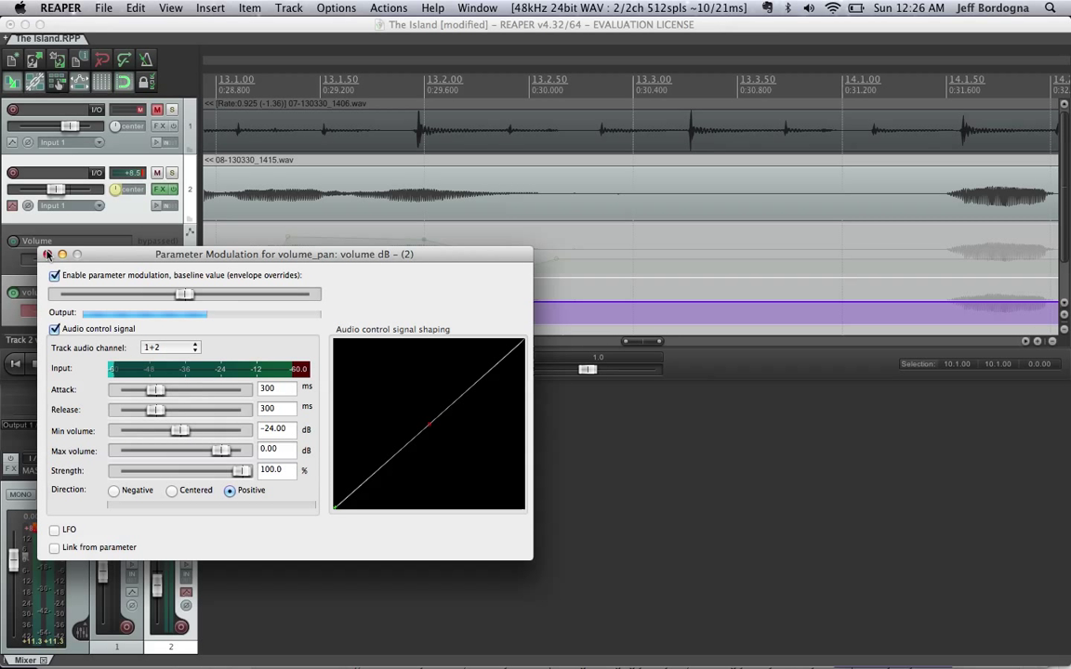
pyautogui.moveTo(117, 257); pyautogui.dragTo(115, 386)
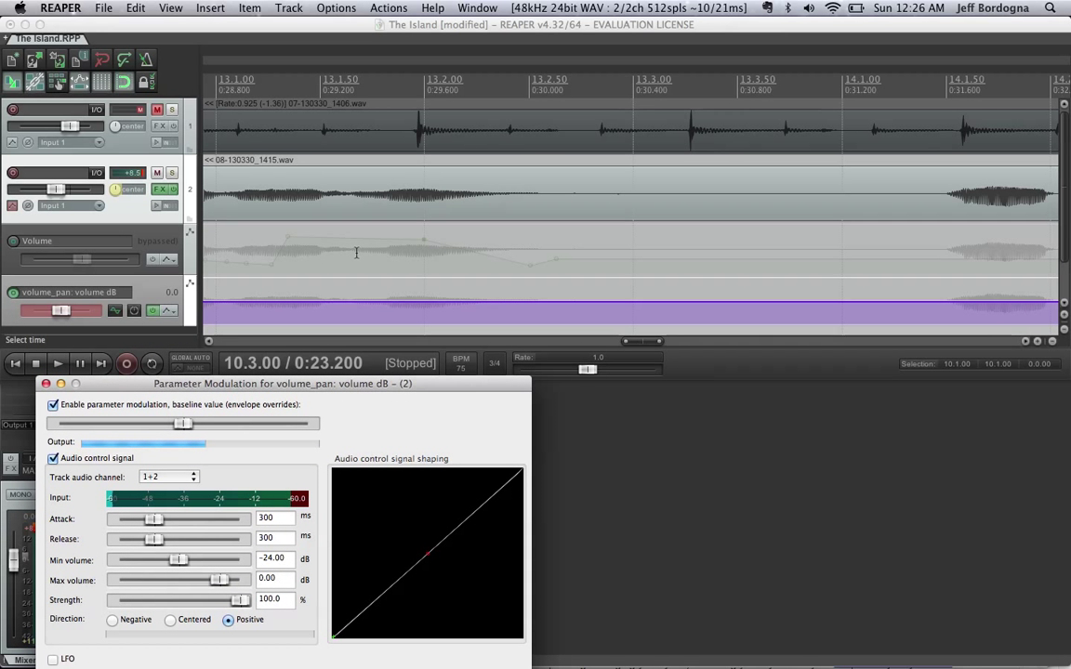
# Play to capture modulation points, then raise one volume dB point to 8.1 dB
pyautogui.press('space')
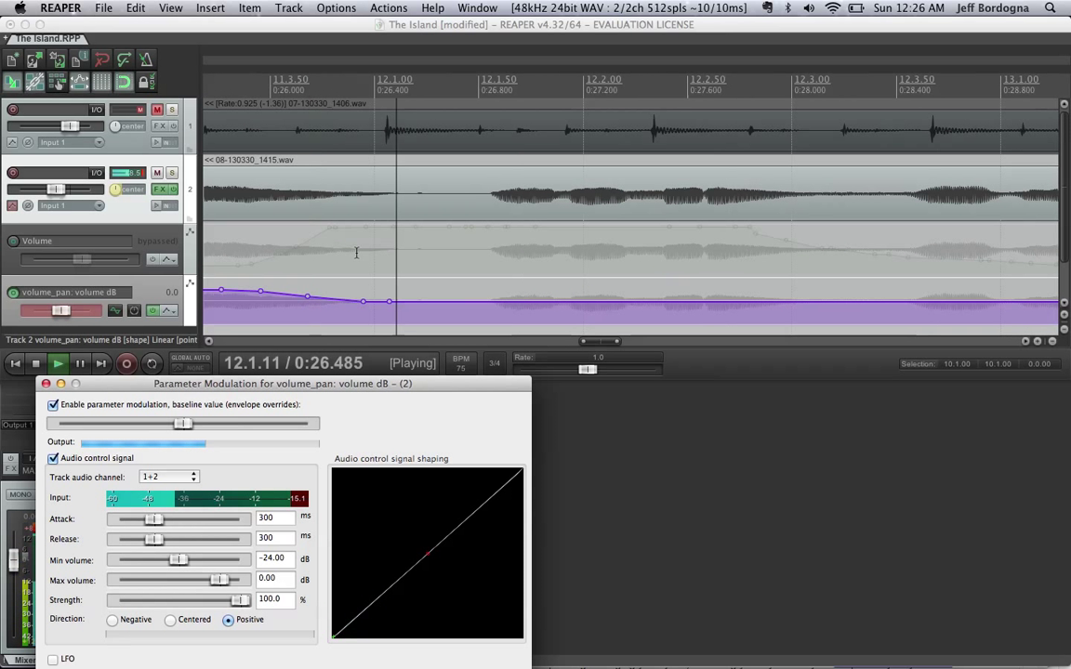
pyautogui.press('space')
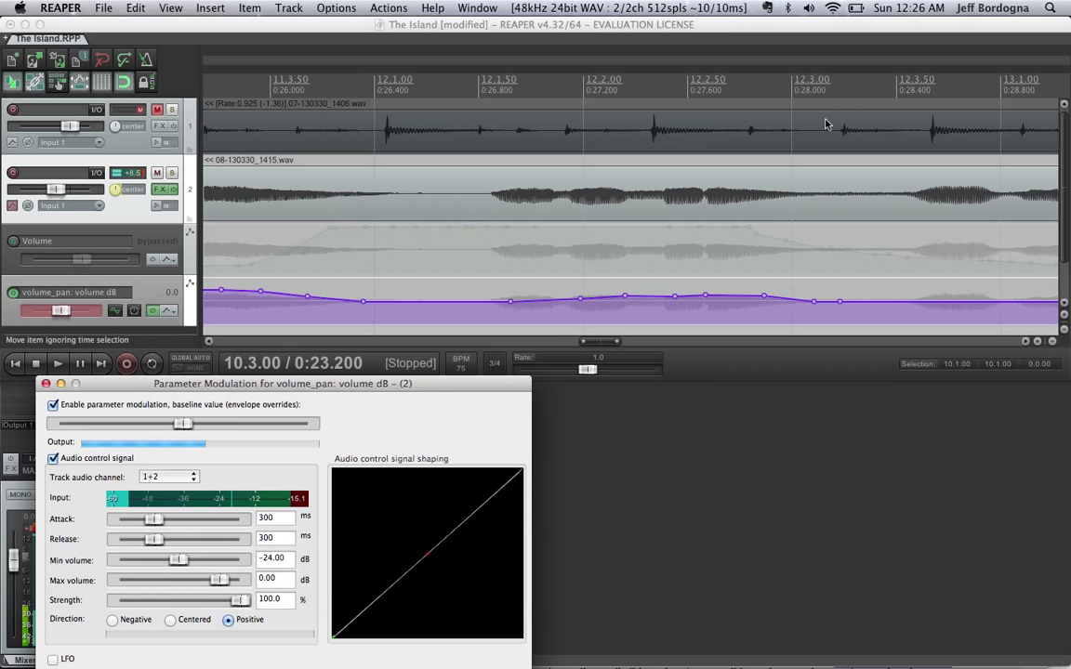
pyautogui.moveTo(704, 294)
pyautogui.mouseDown()
pyautogui.moveTo(705, 313)
pyautogui.moveTo(699, 285)
pyautogui.mouseUp()
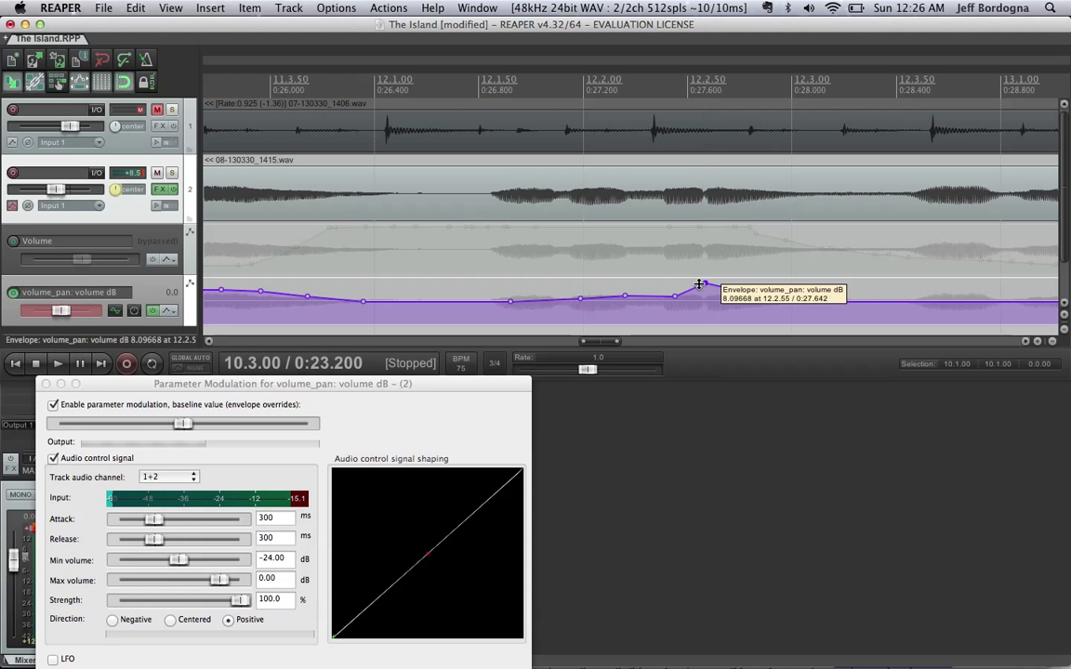